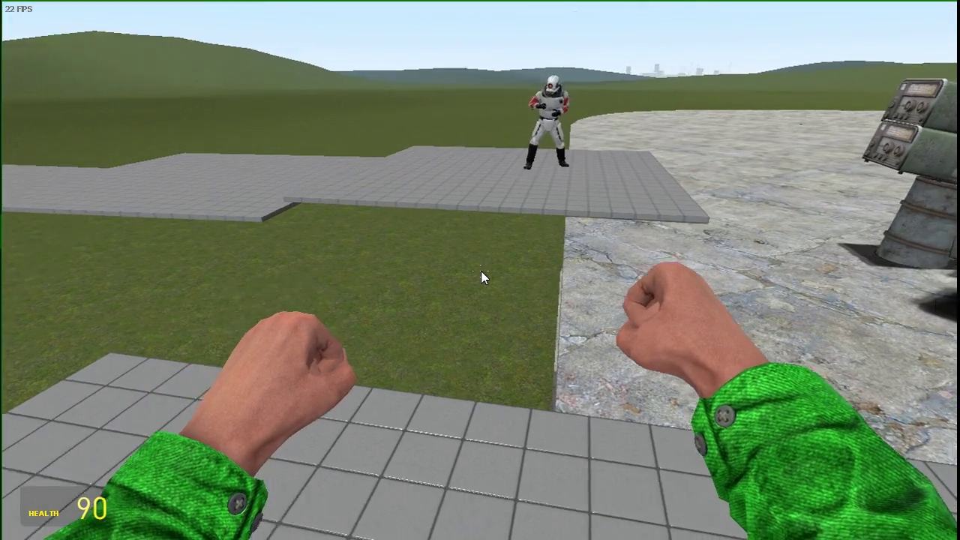
Punch once, then back up until the other player and red-topped machine are visible.
left_click(483, 278)
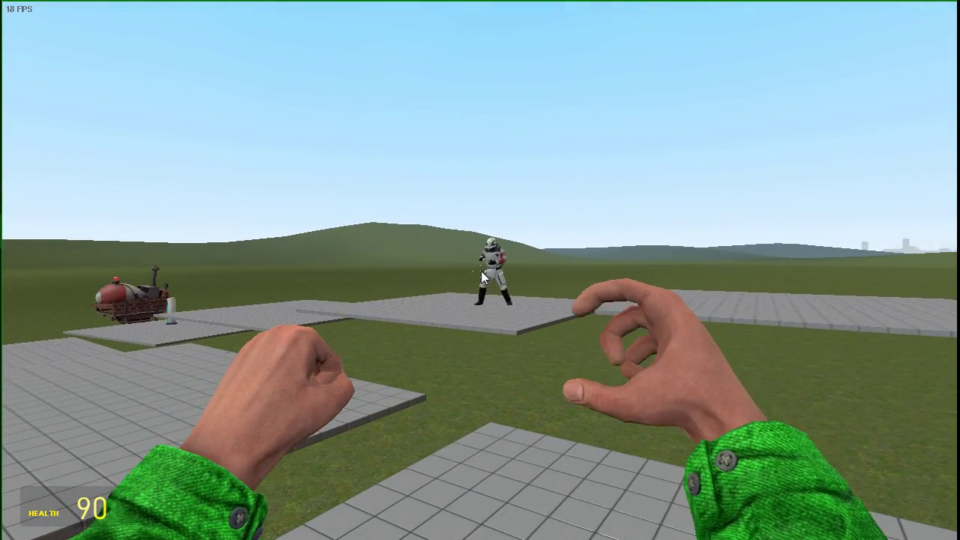
Zoom in on the other player via right-click and the Camera view, then return to fists.
right_click(481, 276)
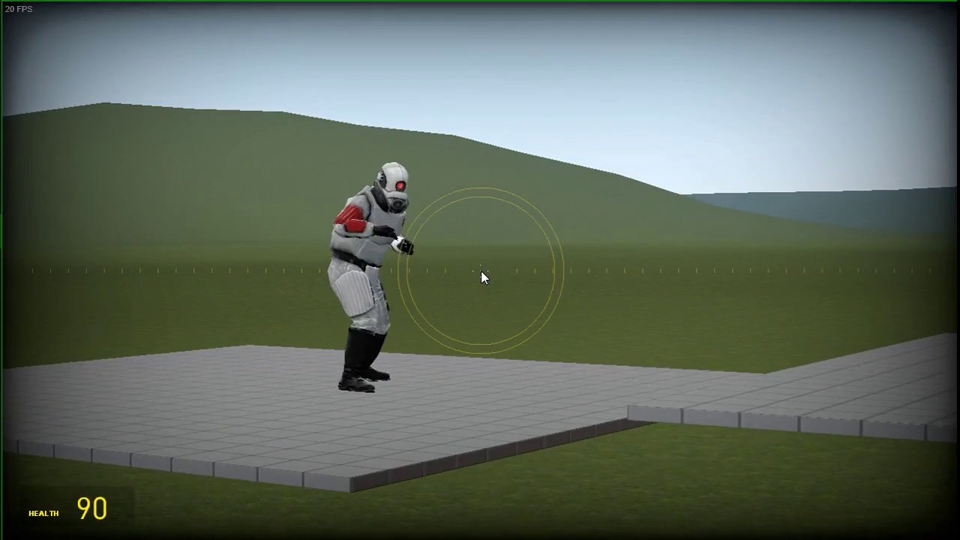
right_click(481, 276)
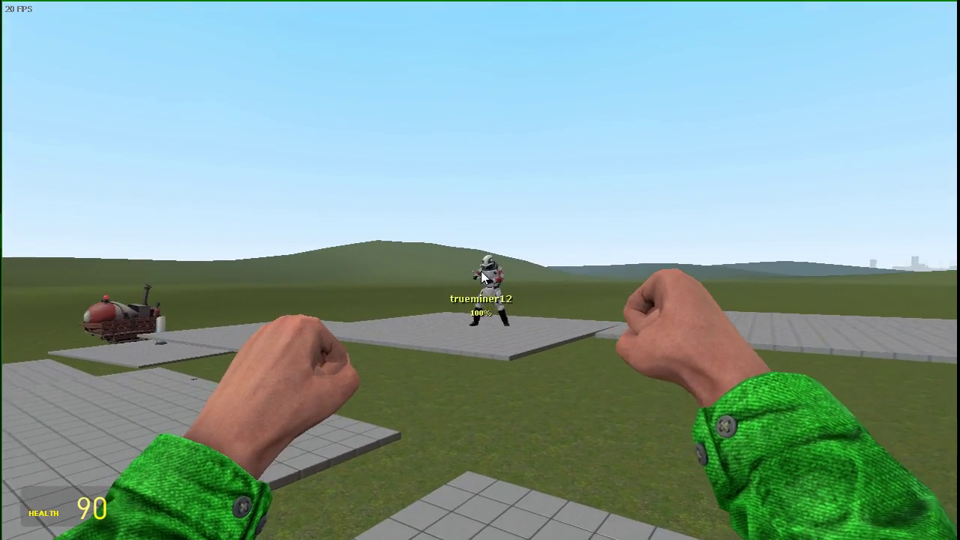
key("6")
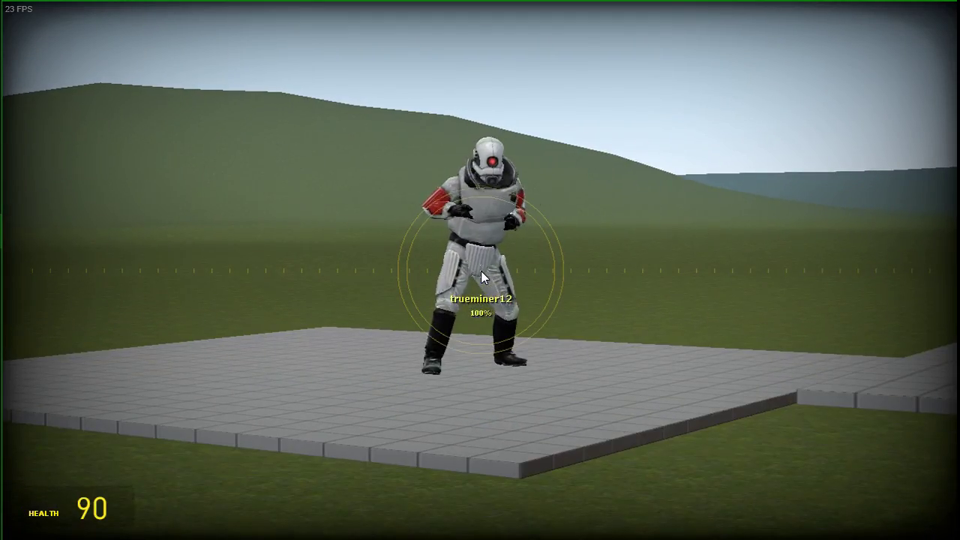
key("6")
key("6")
key("6")
key("6")
key("6")
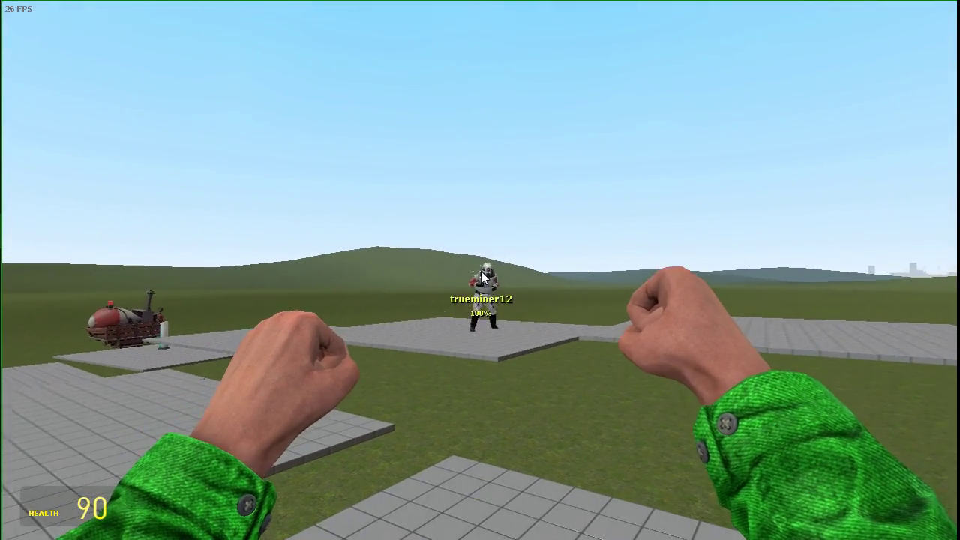
key("6")
key("6")
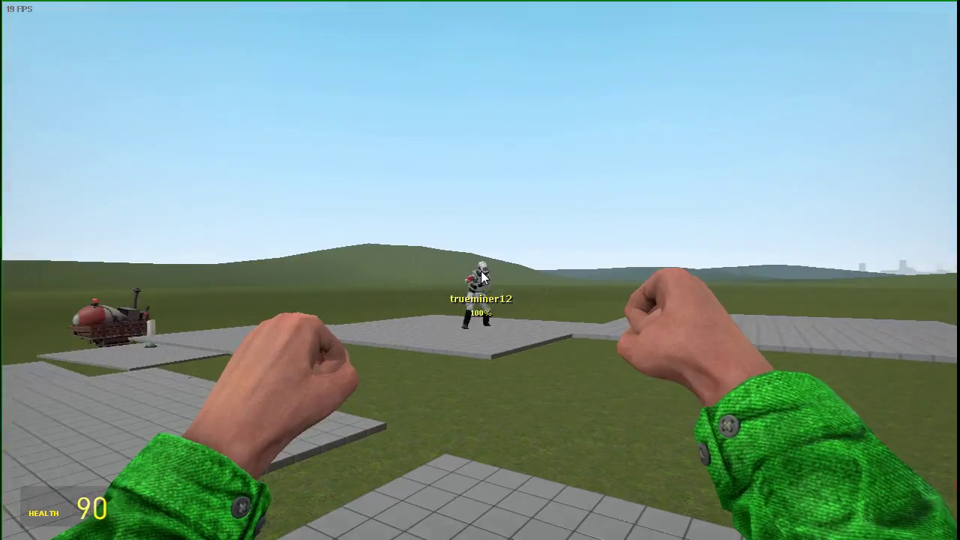
Walk beside the brick building until the other player is ahead, then step back across the platform.
key("w")
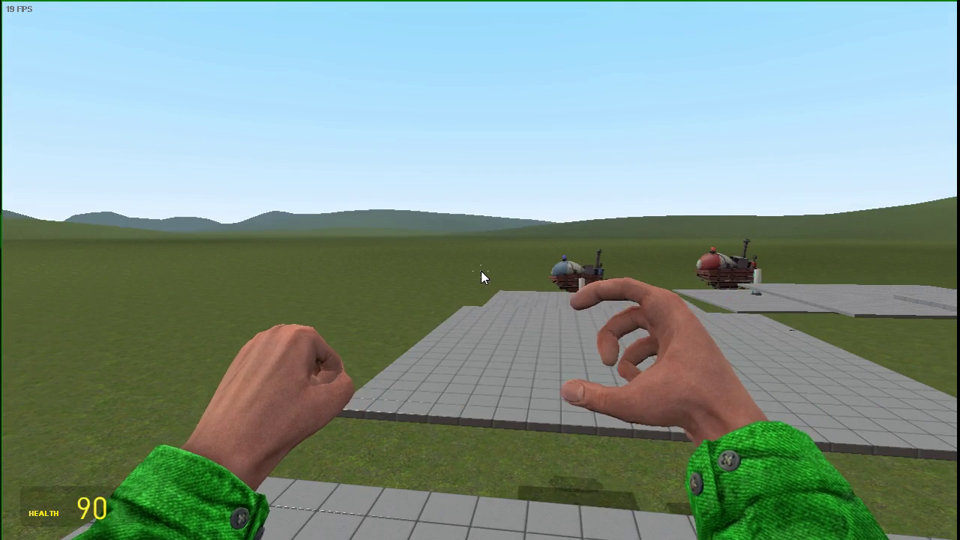
key("w")
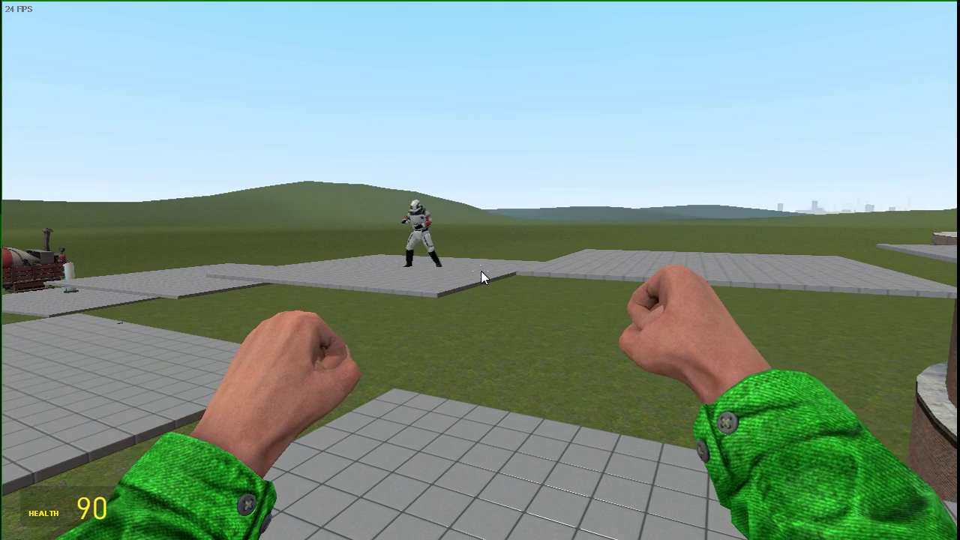
key("w")
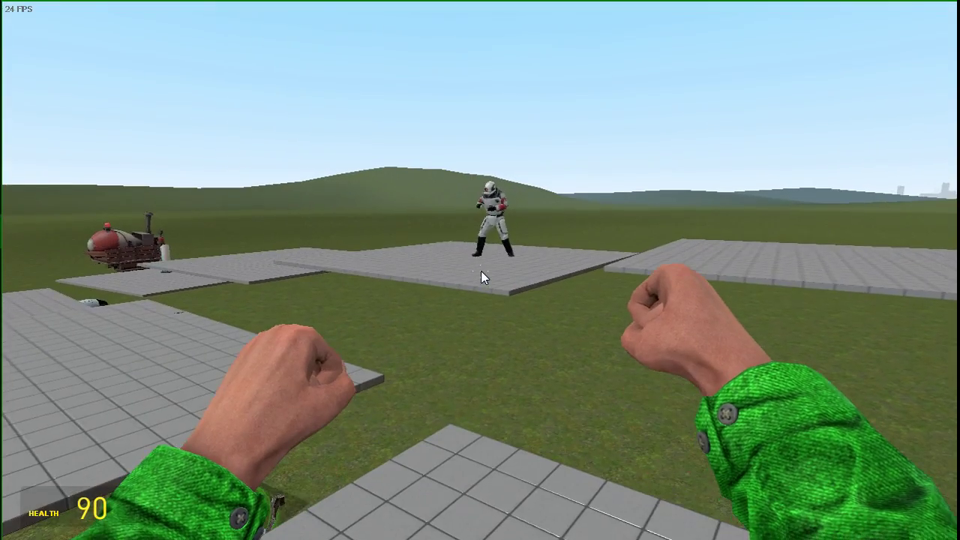
key("s")
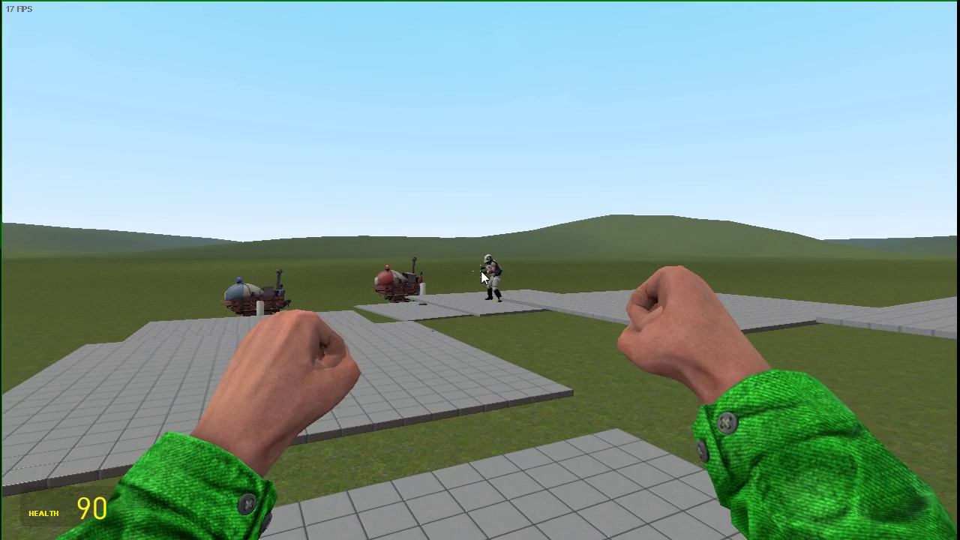
Zoom on the other player with the Camera tool, then walk with fists toward the player.
key("6")
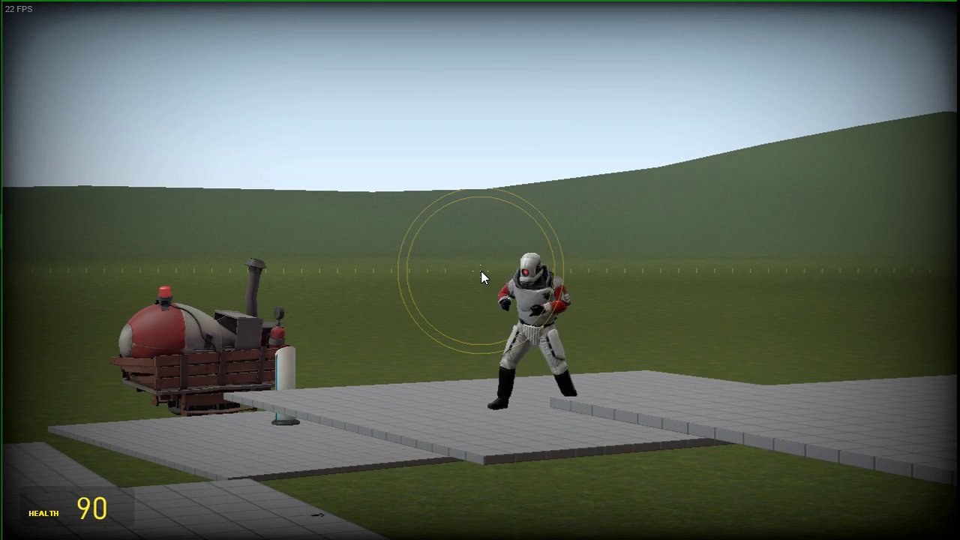
key("1")
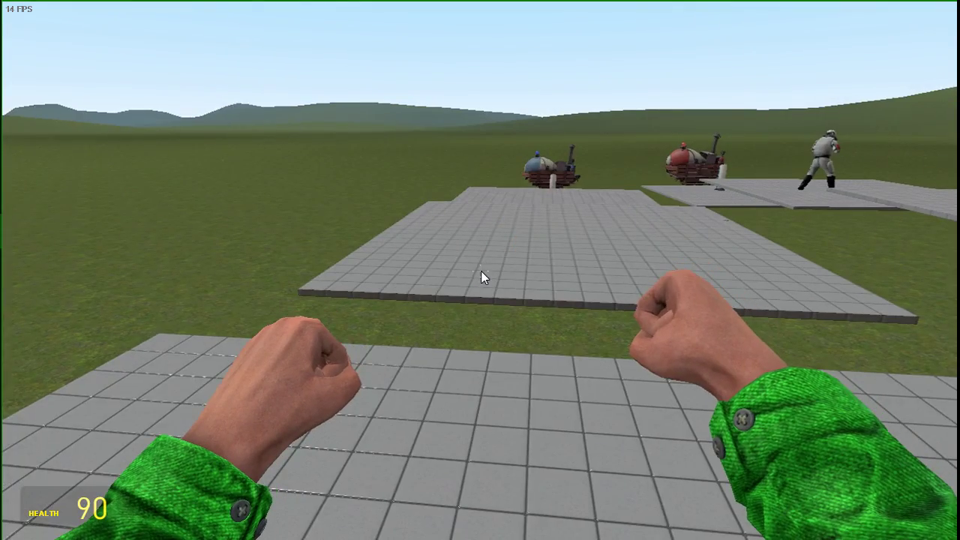
key("w")
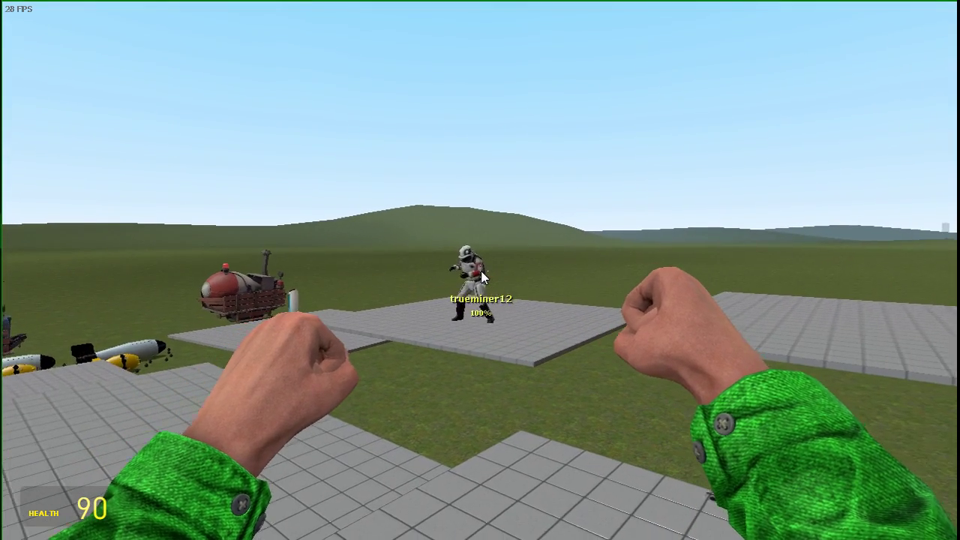
Throw three punches with the left and right fists.
left_click(482, 278)
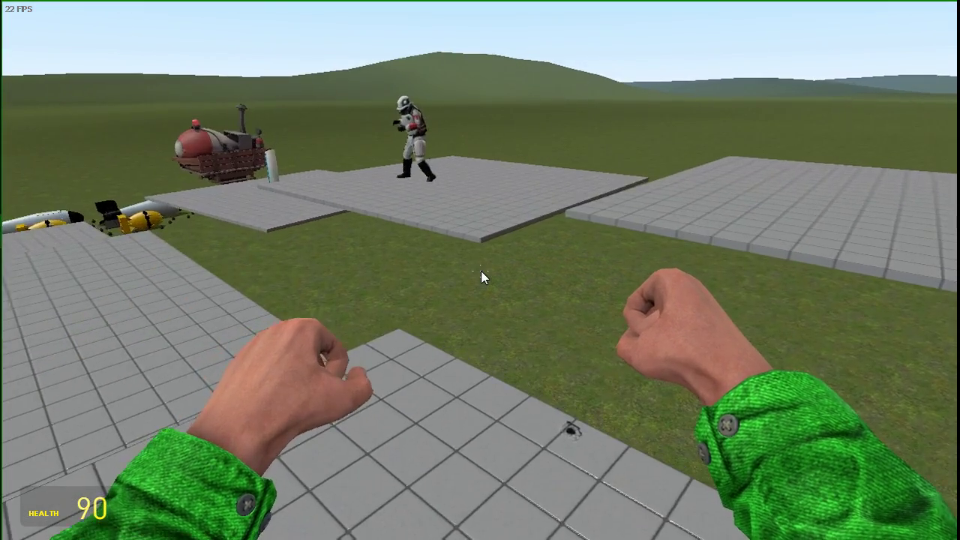
left_click(483, 278)
right_click(482, 277)
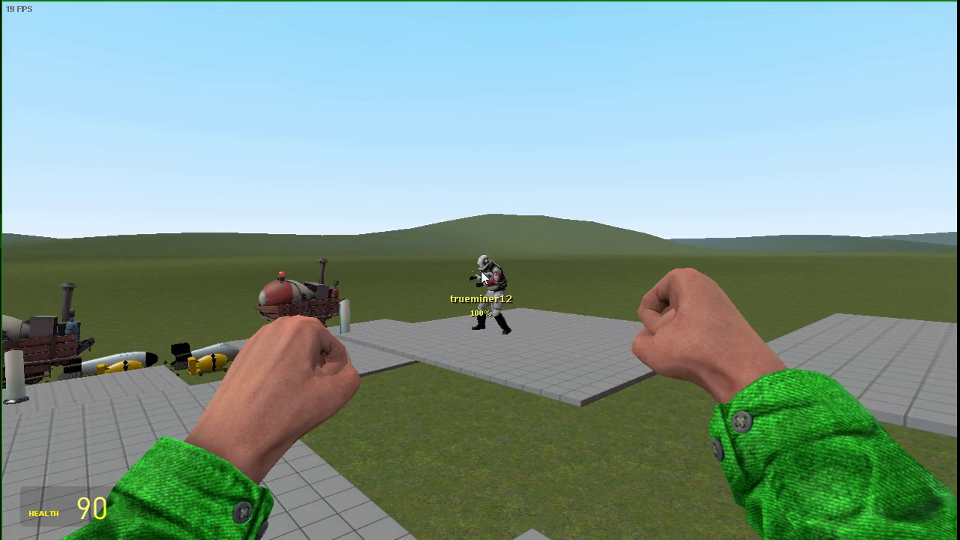
Cycle to the Physics Gun weapon category and bring up the context menu.
key("2")
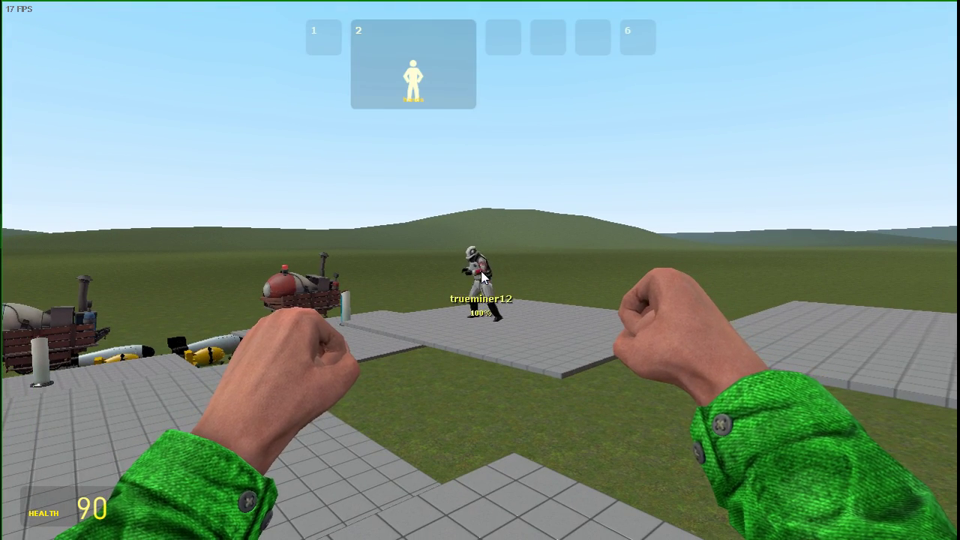
key("1")
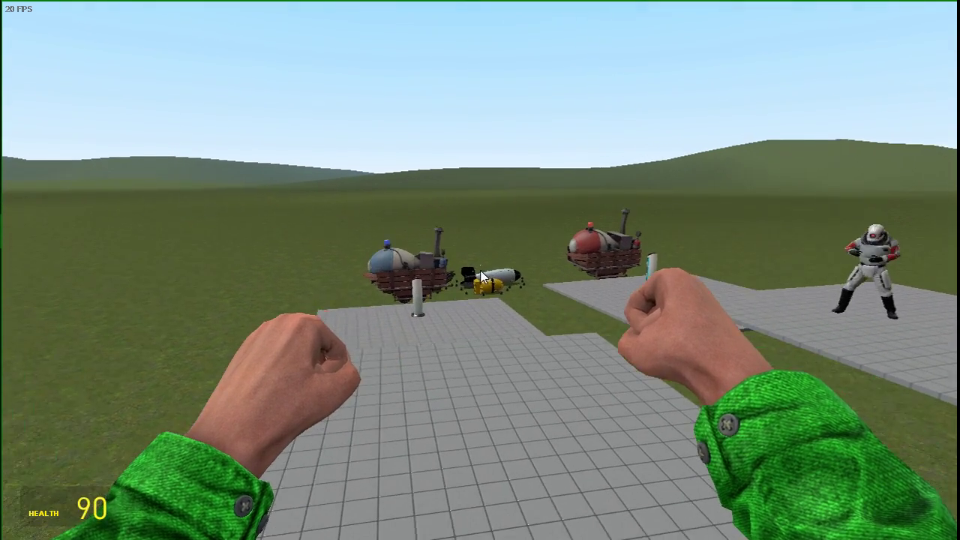
key("c")
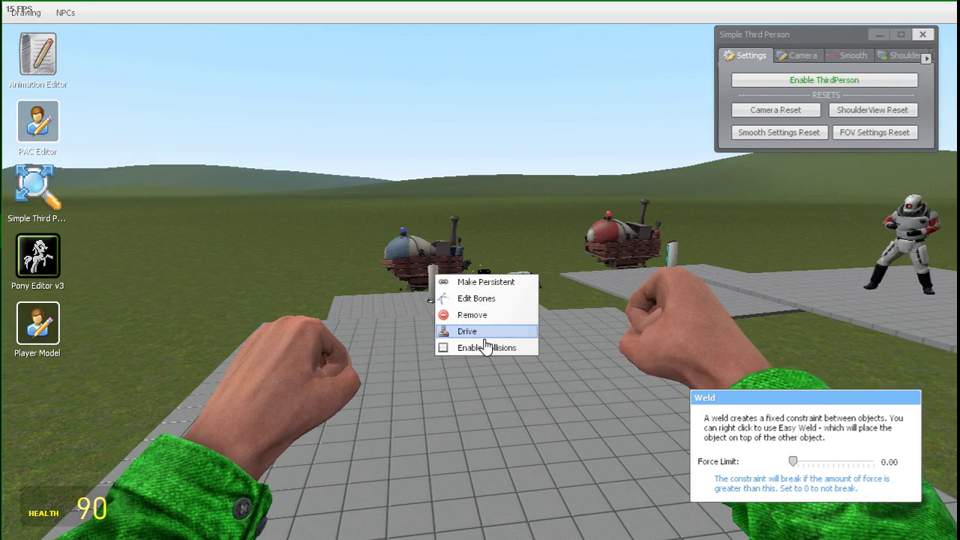
Pick Drive from the prop's options list and close the context menu.
left_click(492, 348)
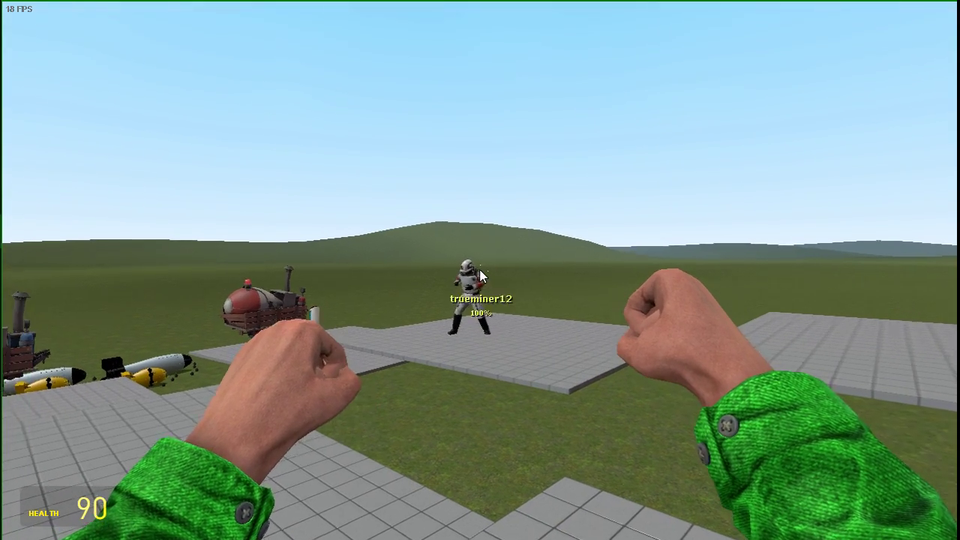
key("z")
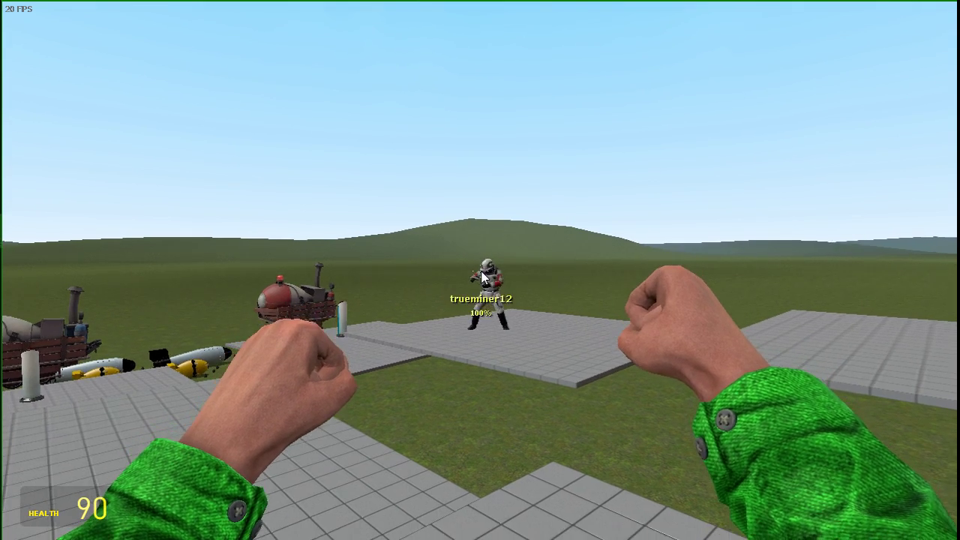
key("w")
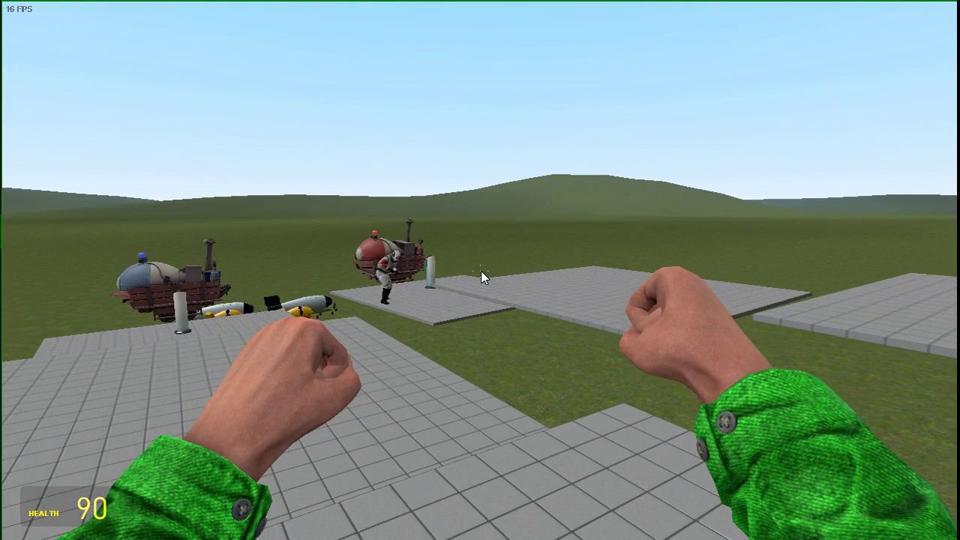
key("b")
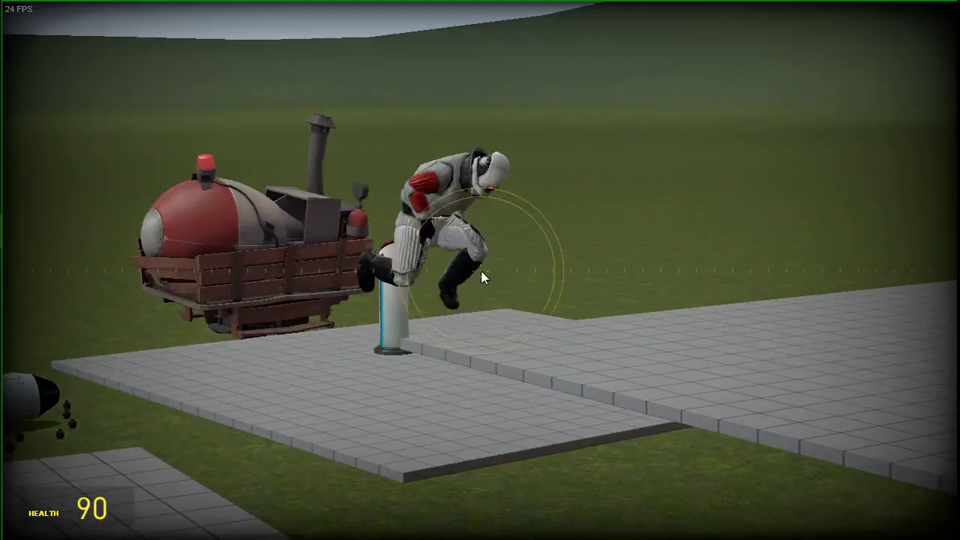
key("b")
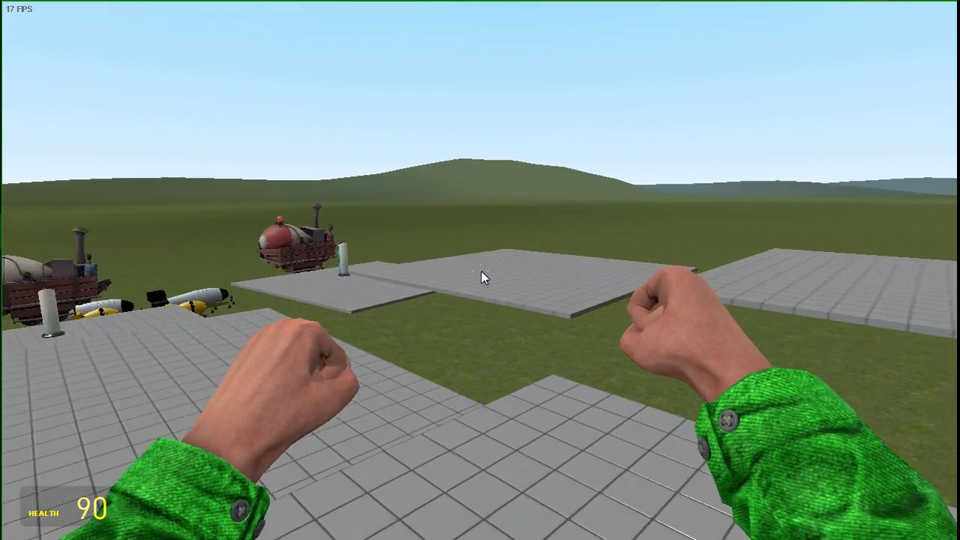
Open a prop's property options, then dismiss them without changes and reopen the context menu.
key("c")
right_click(488, 285)
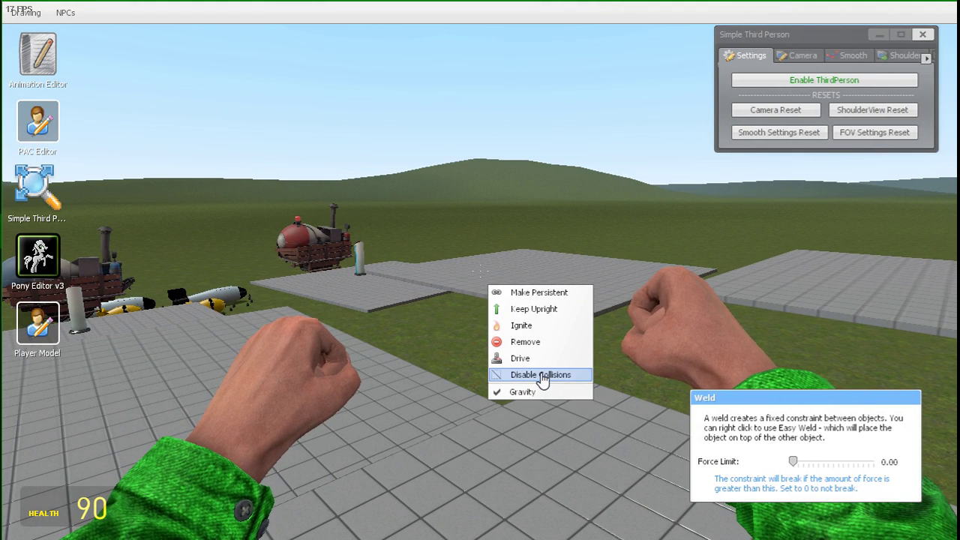
key("c")
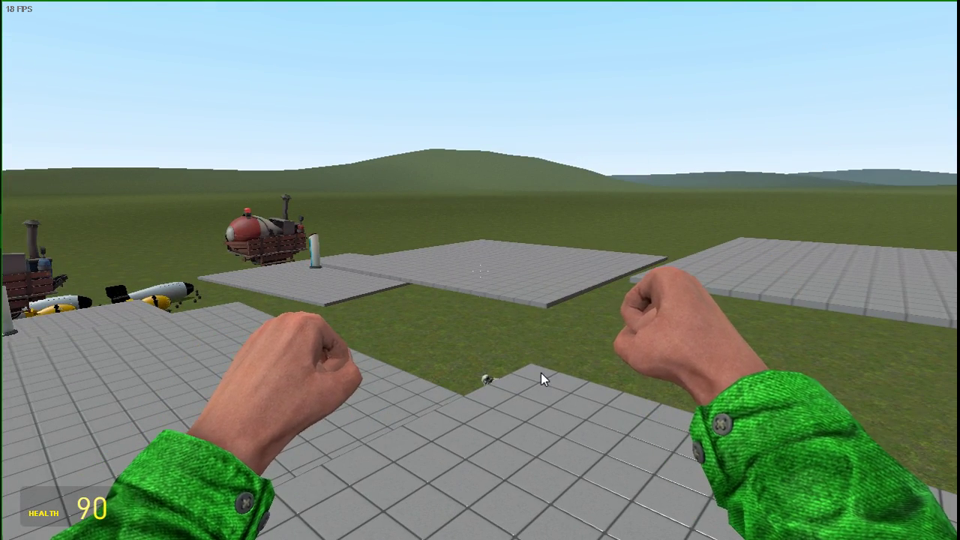
key("c")
left_click(555, 359)
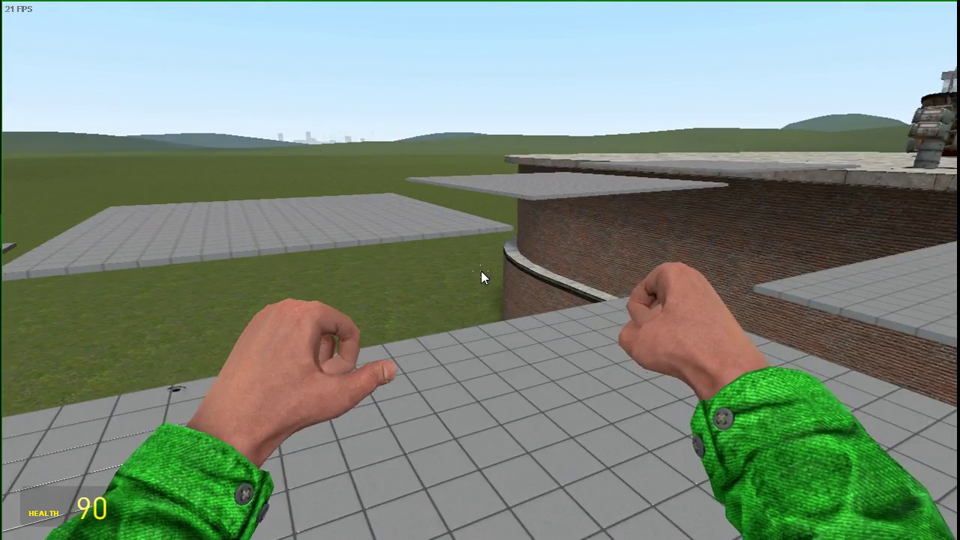
Punch toward the armoured NPC and props, briefly zooming on the bombs before returning to fists.
key("c")
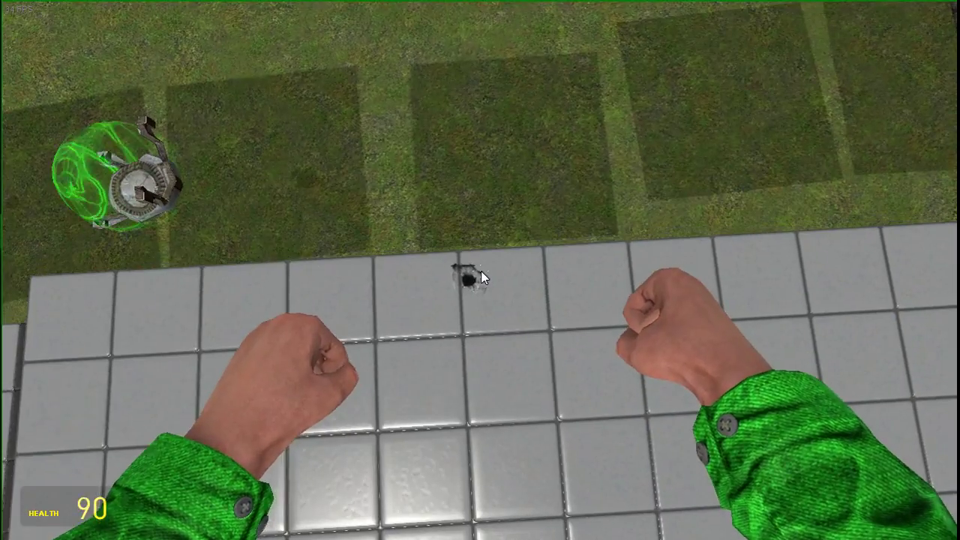
left_click(481, 276)
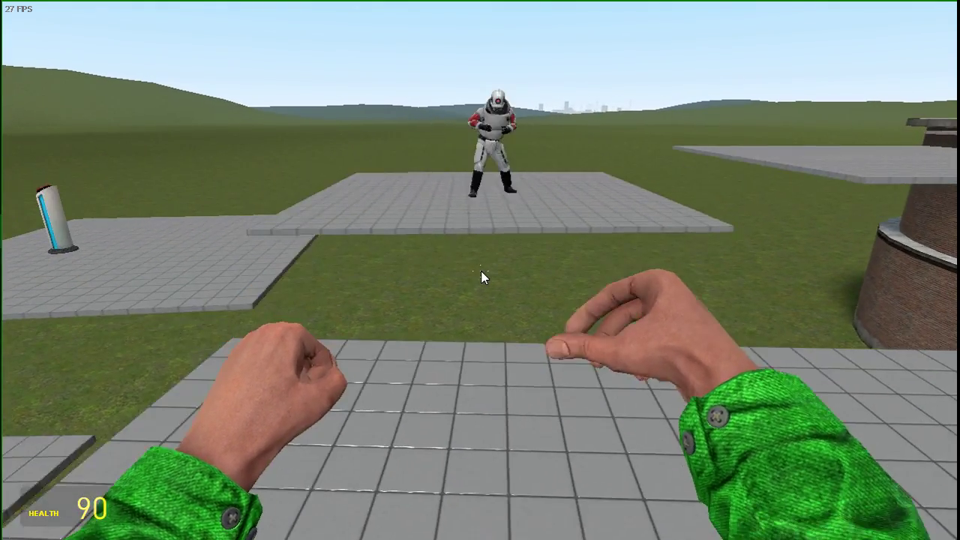
left_click(483, 278)
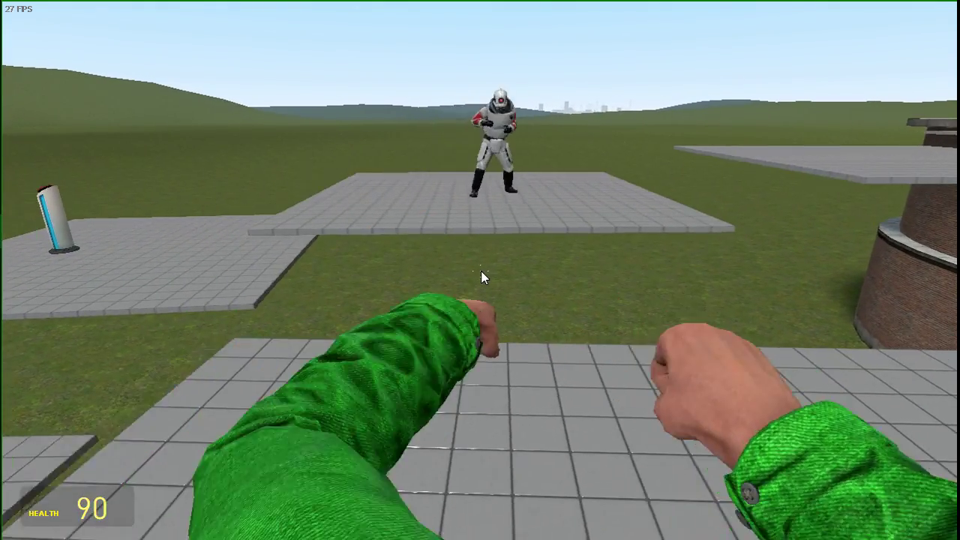
left_click(484, 278)
left_click(484, 278)
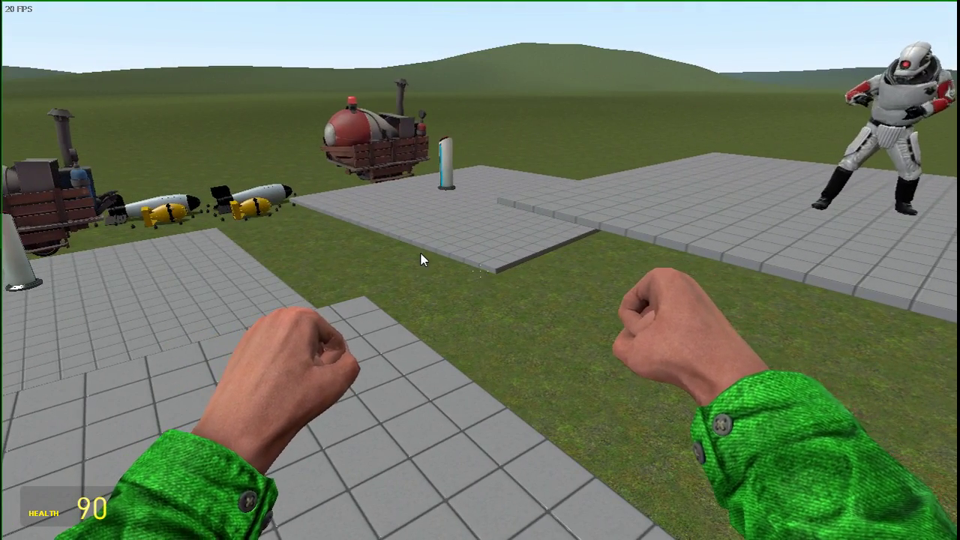
key("6")
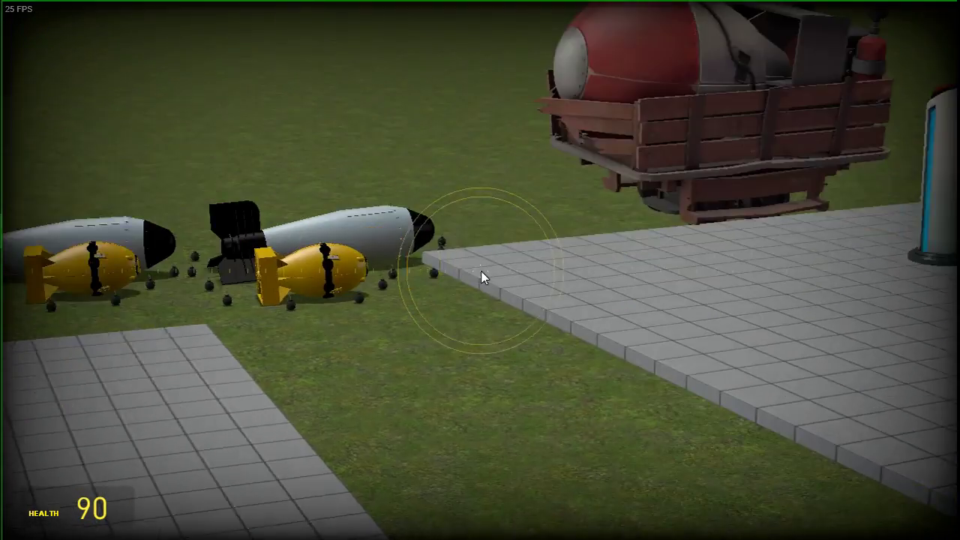
key("1")
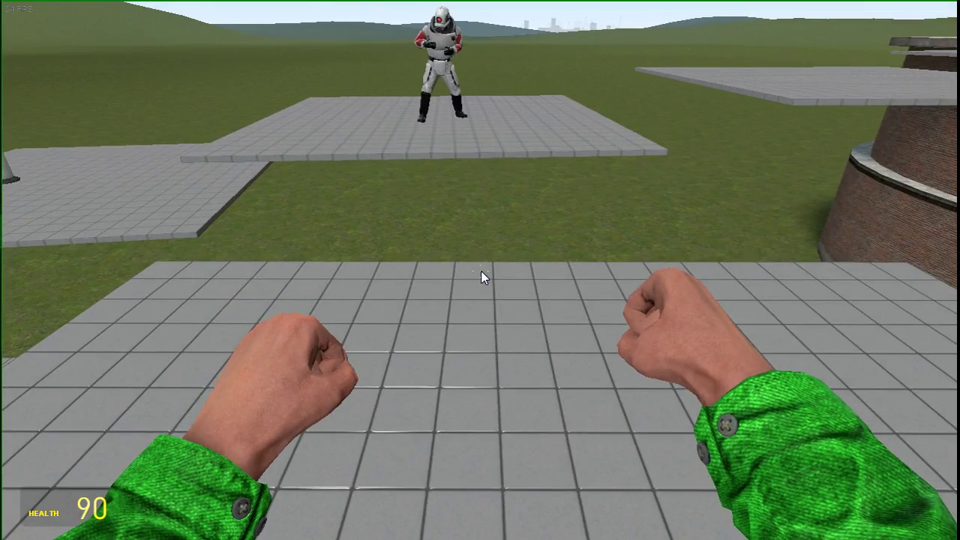
Ignite the platform beneath the armoured NPC through its context-menu options.
key("c")
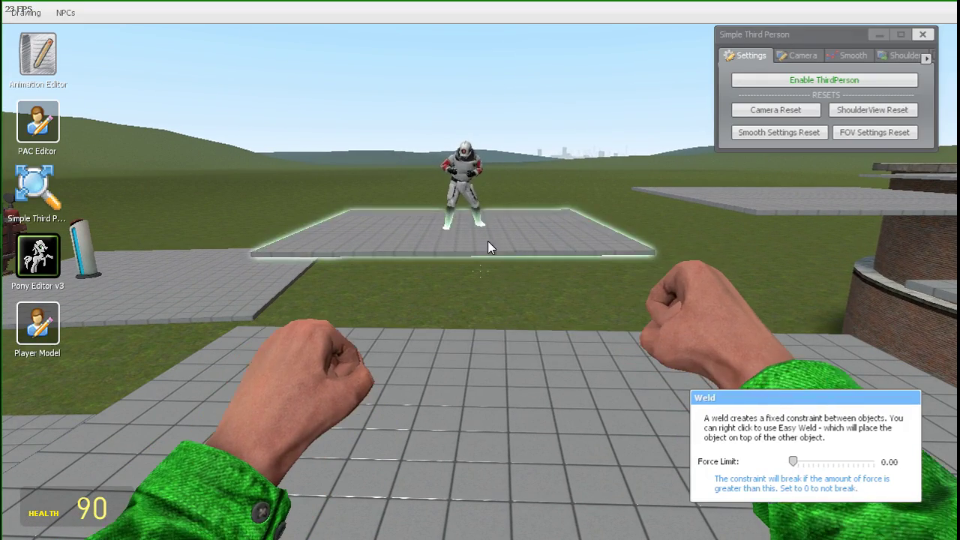
right_click(488, 241)
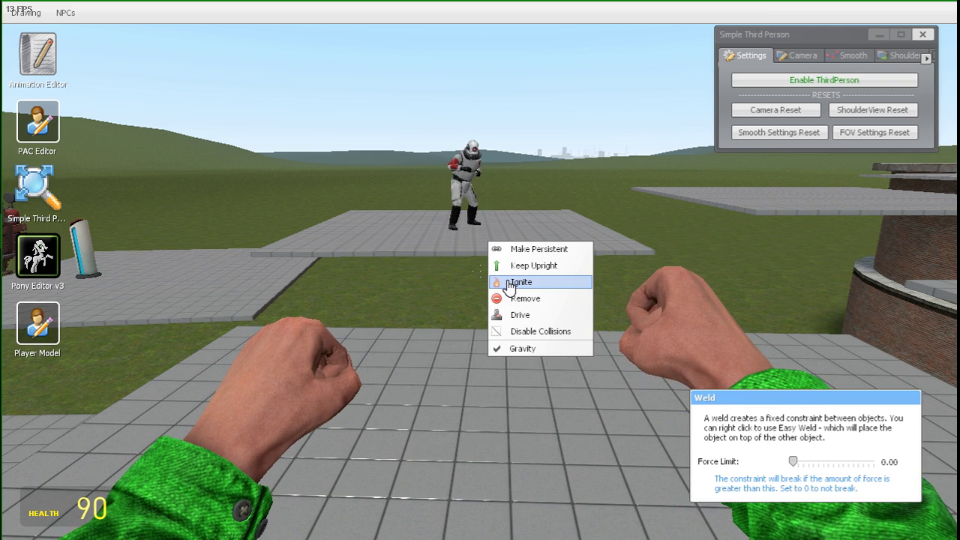
left_click(512, 284)
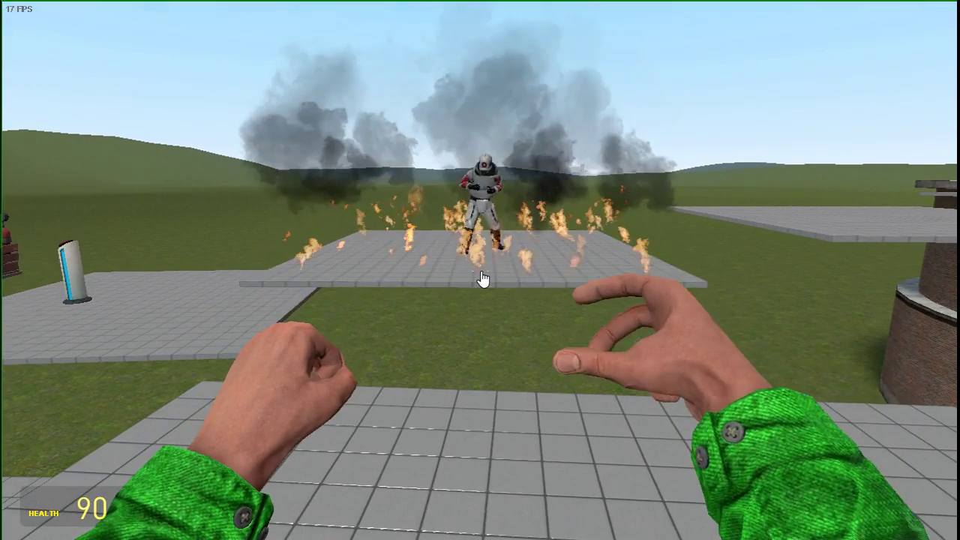
Extinguish the burning platform through its context-menu options.
key("c")
right_click(506, 281)
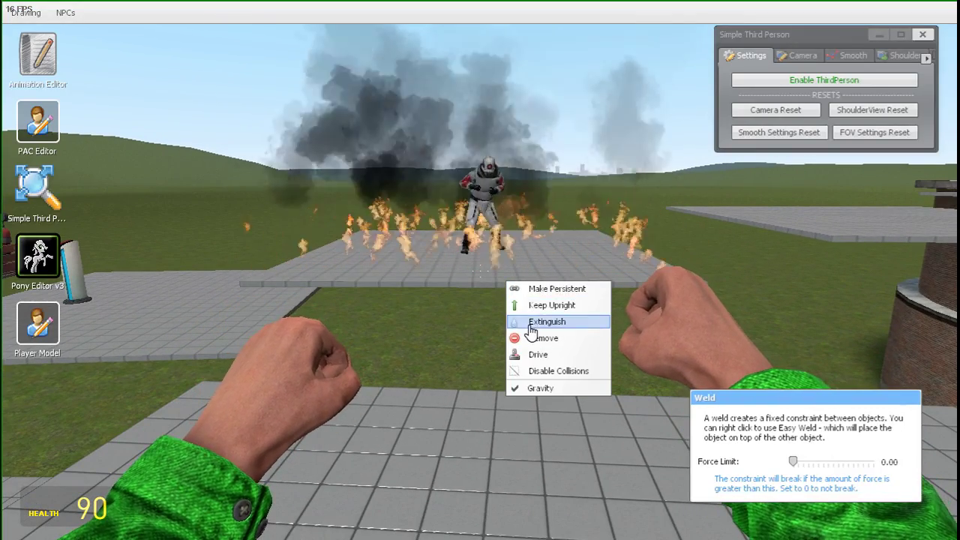
left_click(535, 315)
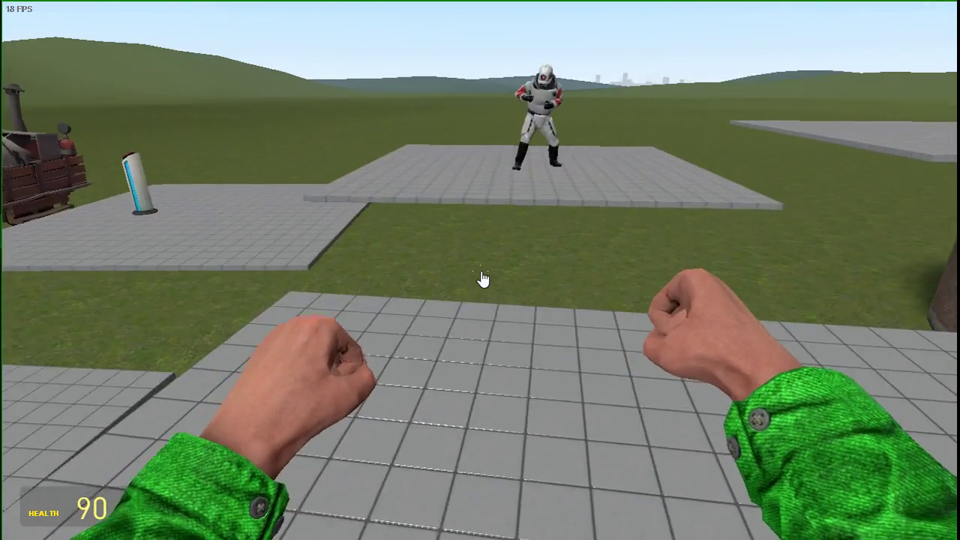
Press the Wire Button pillar to sound the sci-fi, nuclear and general sirens.
left_click(482, 279)
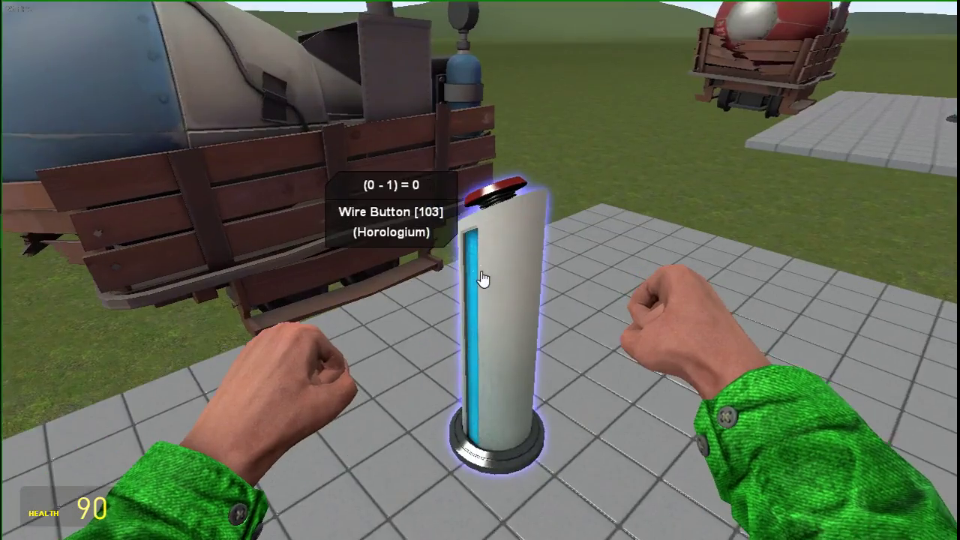
key("e")
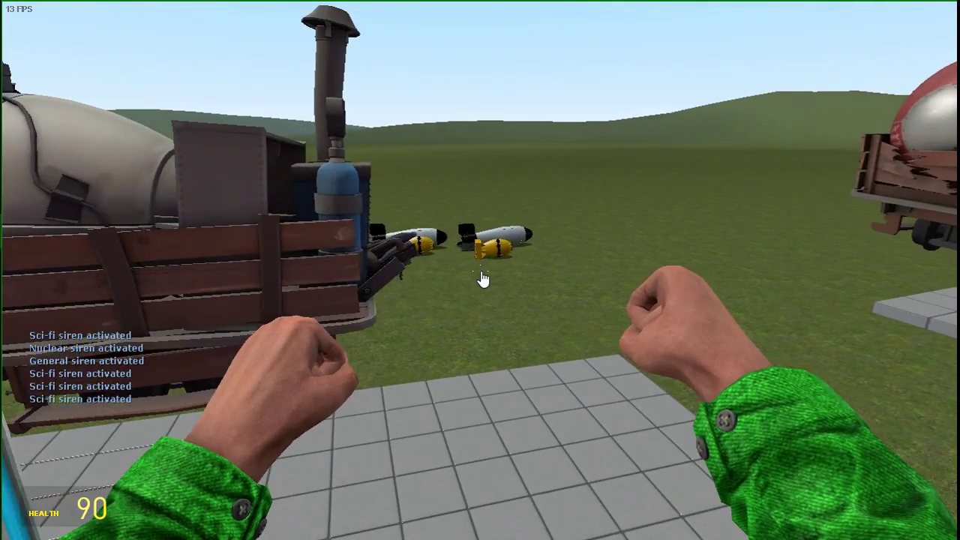
Pick the Duplicator, then the Dynamite tool, from the Q spawn menu and close it.
key("q")
left_click(613, 184)
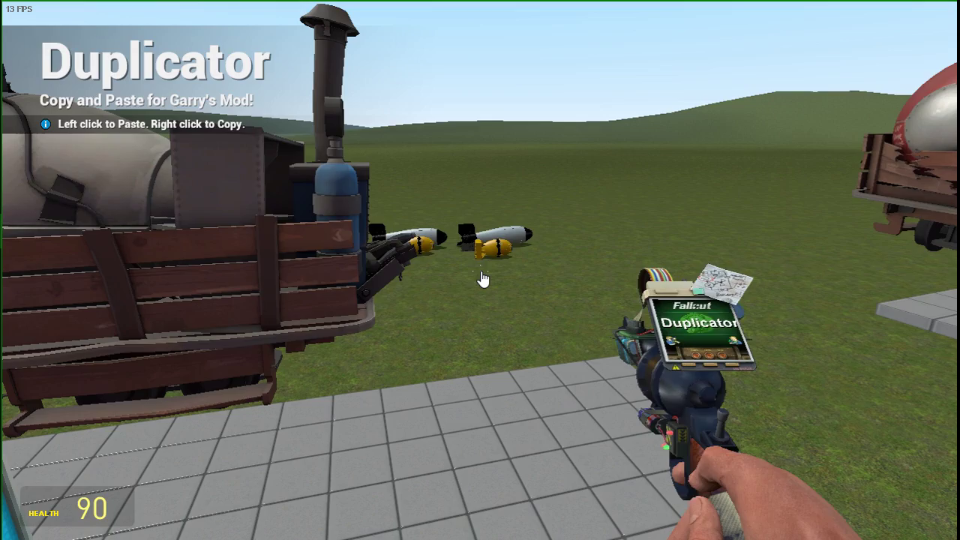
key("q")
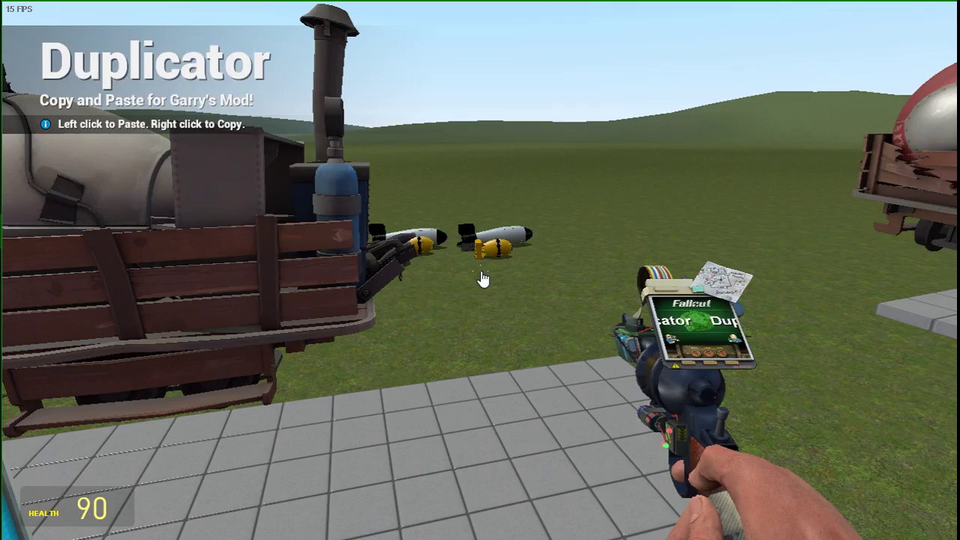
key("q")
left_click(612, 209)
key("q")
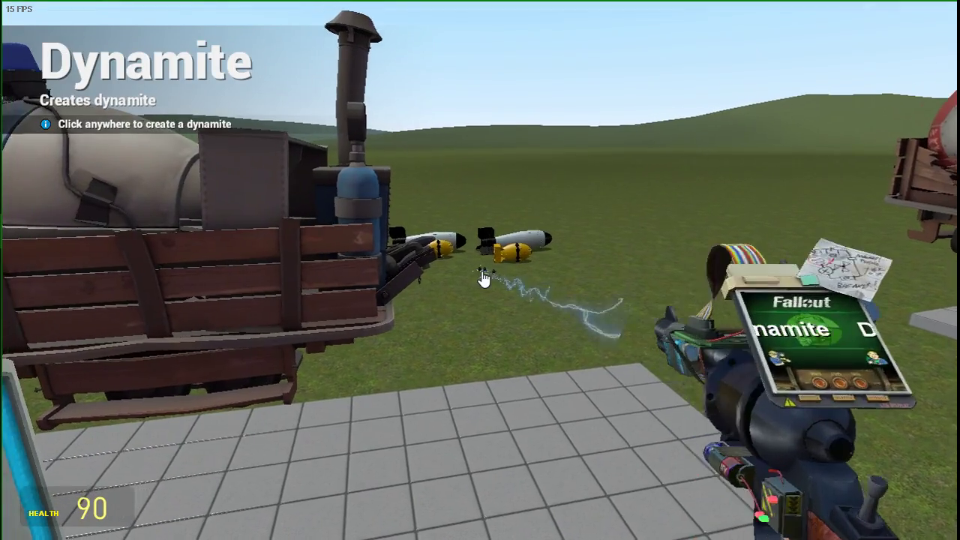